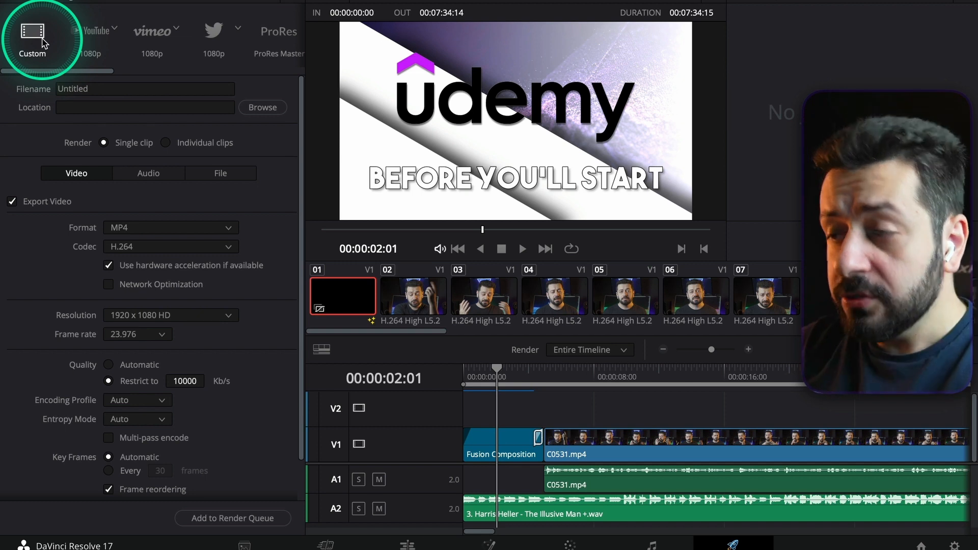
- Compare the YouTube 1080p render preset with the Custom preset, finishing on Custom
left_click(93, 34)
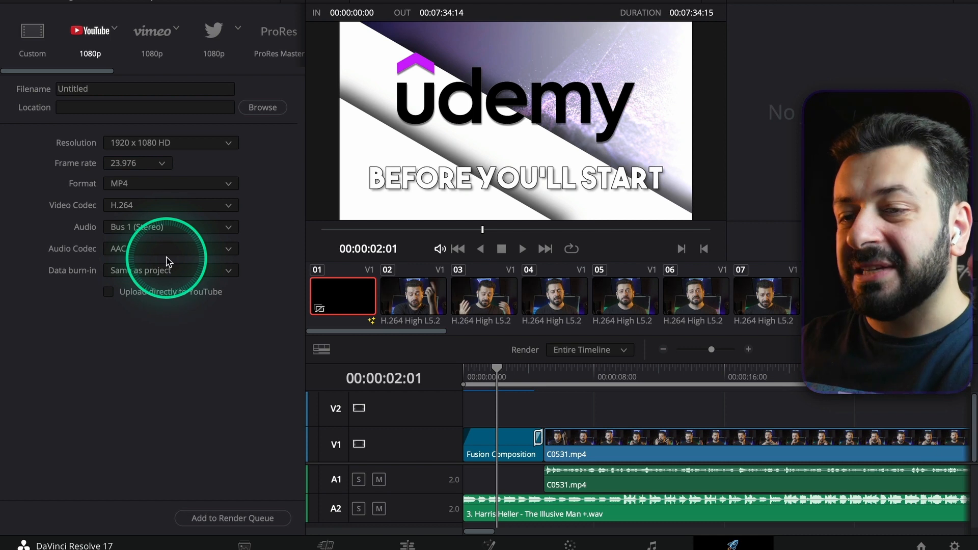
left_click(29, 34)
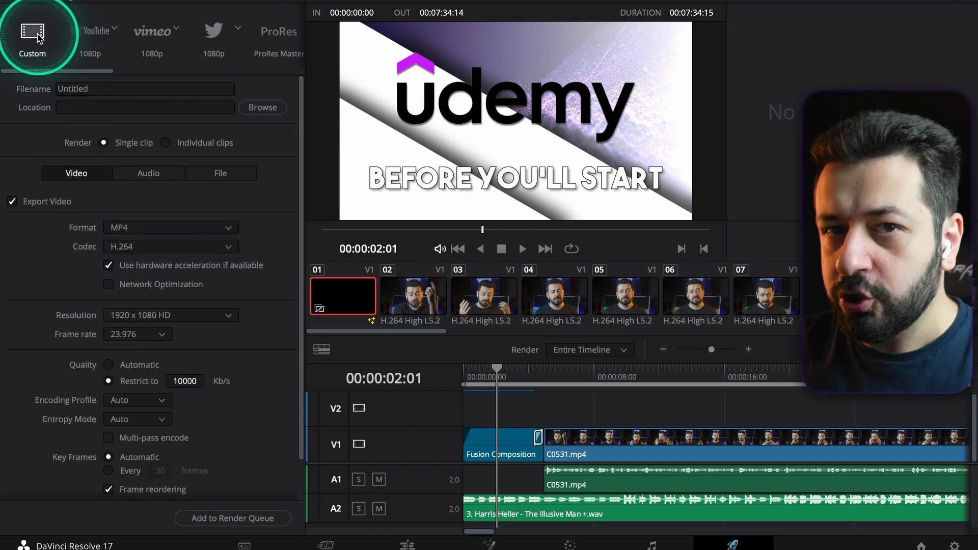
left_click(90, 32)
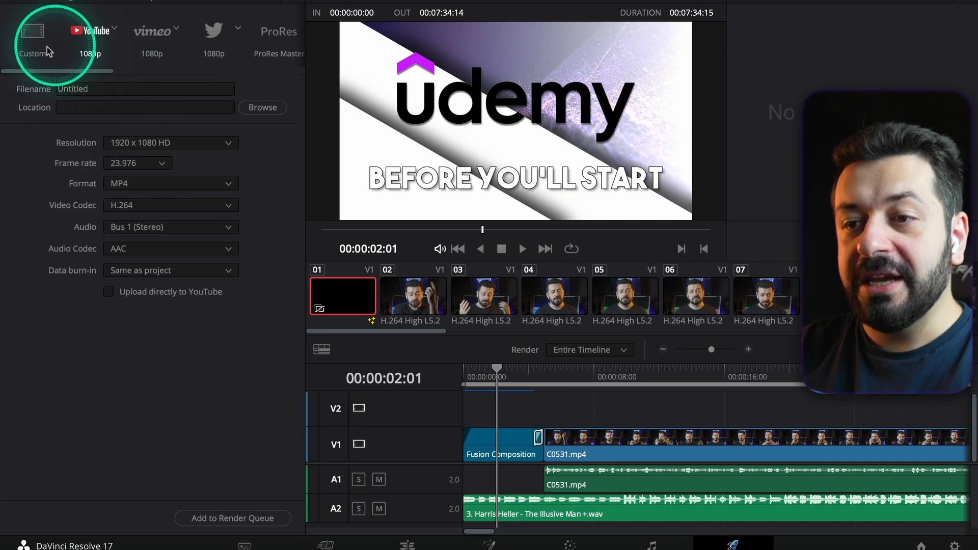
left_click(32, 34)
left_click(86, 41)
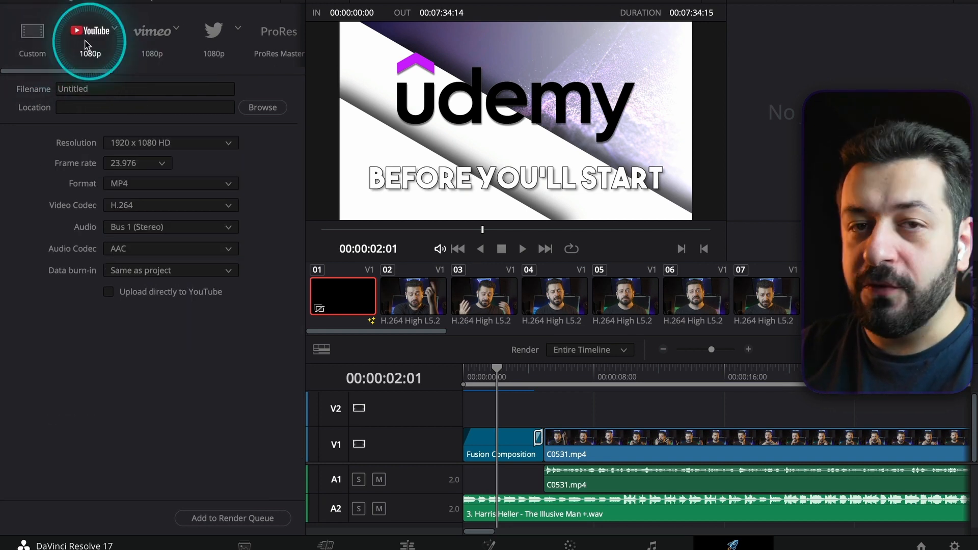
left_click(31, 35)
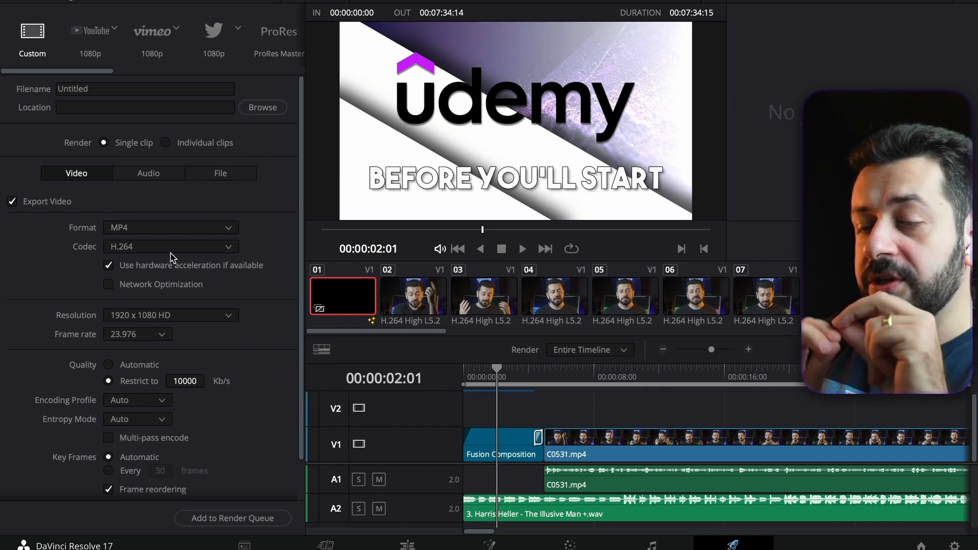
left_click(91, 34)
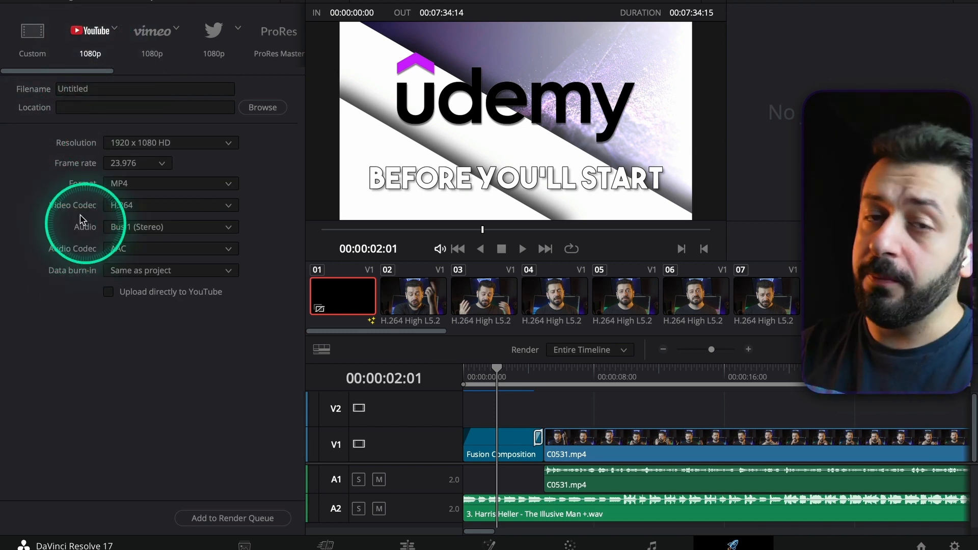
left_click(29, 41)
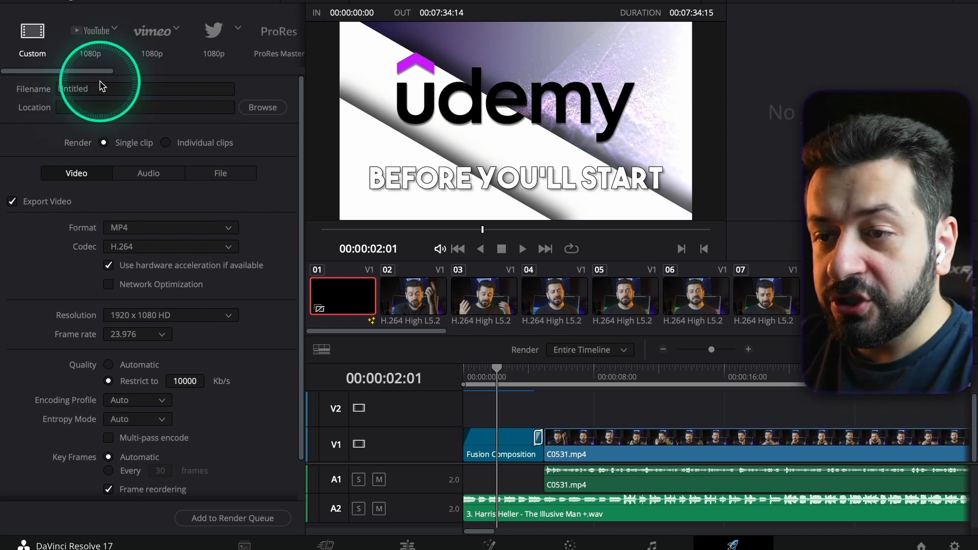
- Name the output file "2. Before You Will Start"
double_click(66, 89)
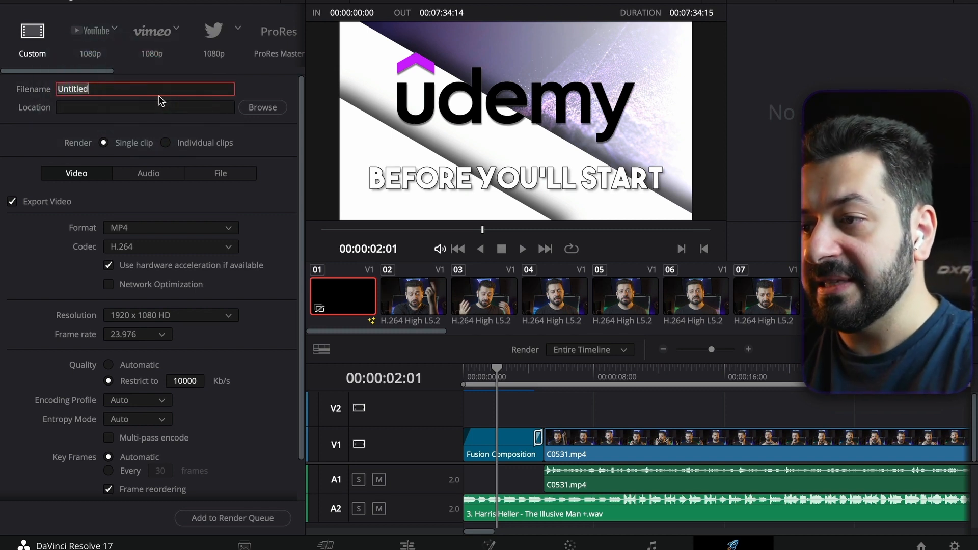
key("BackSpace")
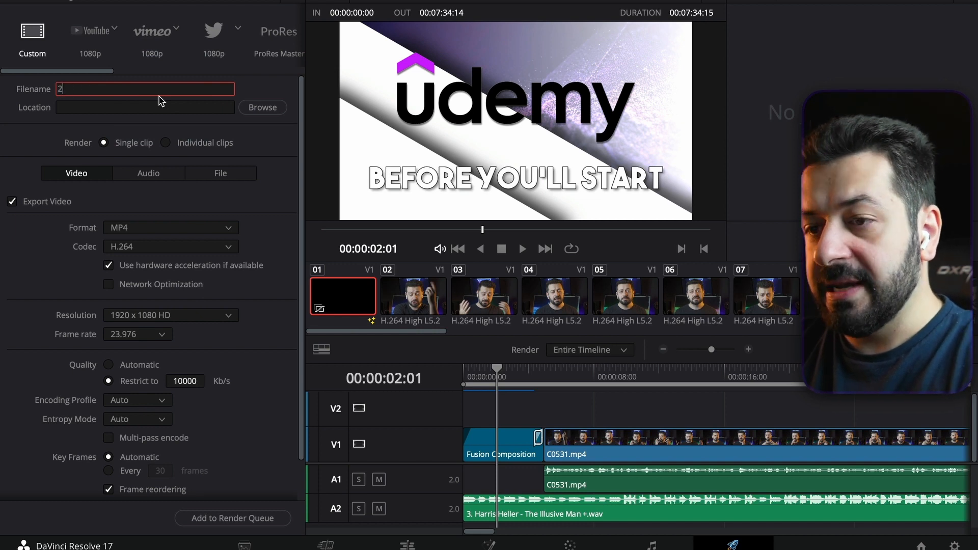
type("2. Before You Will Start")
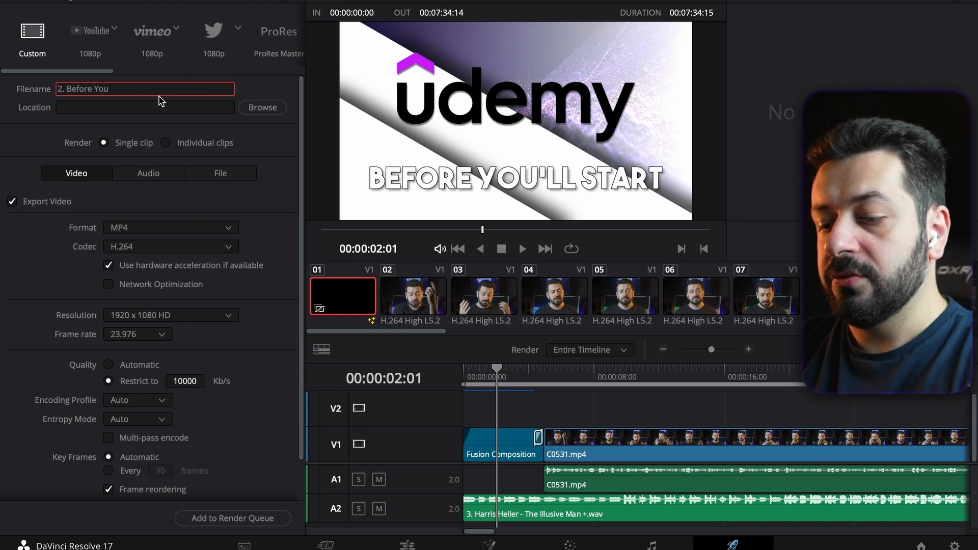
left_click(260, 67)
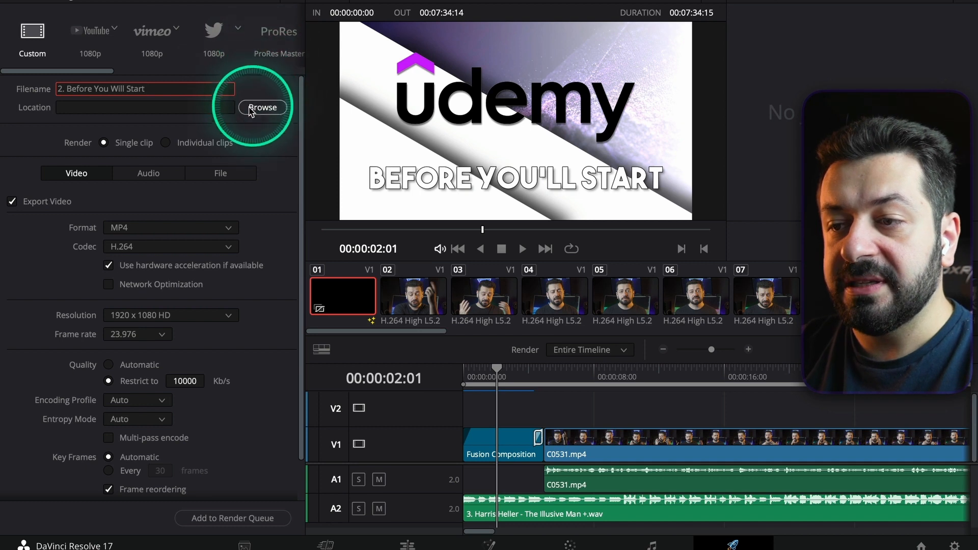
- Try to browse for a save location for the rendered file
left_click(72, 110)
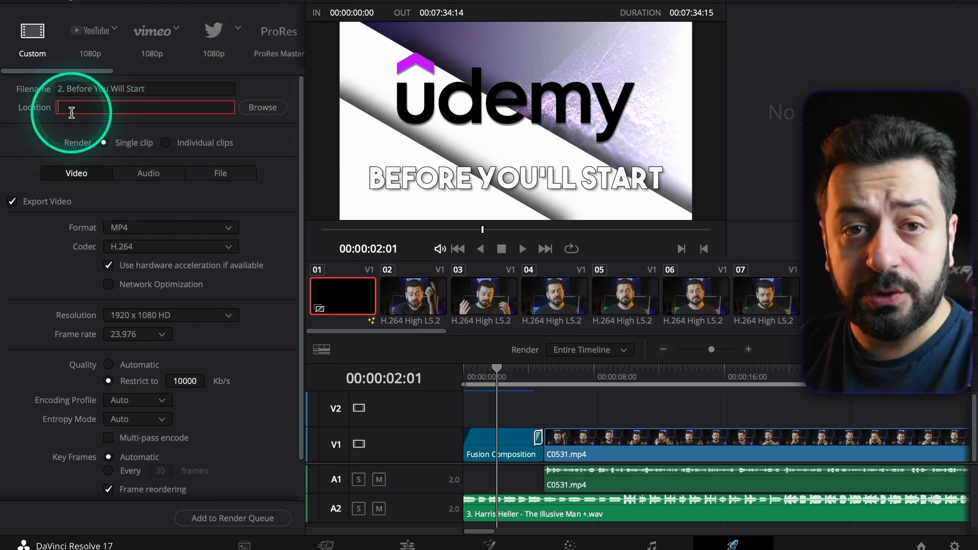
left_click(262, 109)
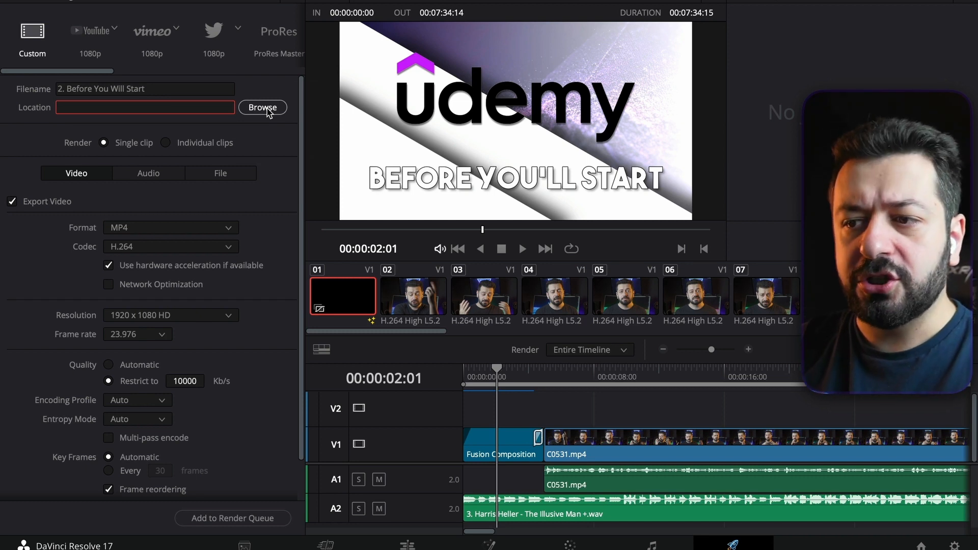
left_click(270, 113)
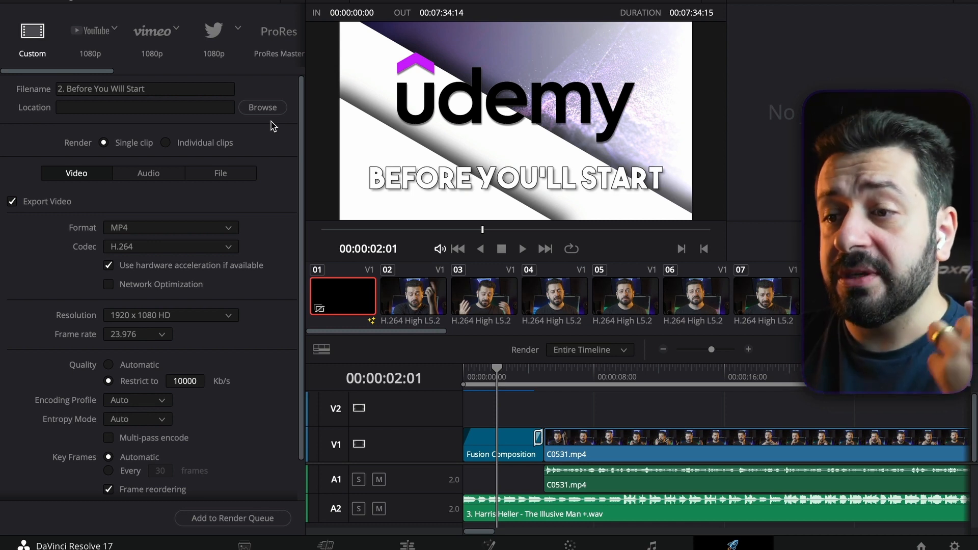
- Compare the Individual clips and Single clip render modes, leaving the render on Single clip
left_click(202, 145)
left_click(133, 145)
left_click(196, 145)
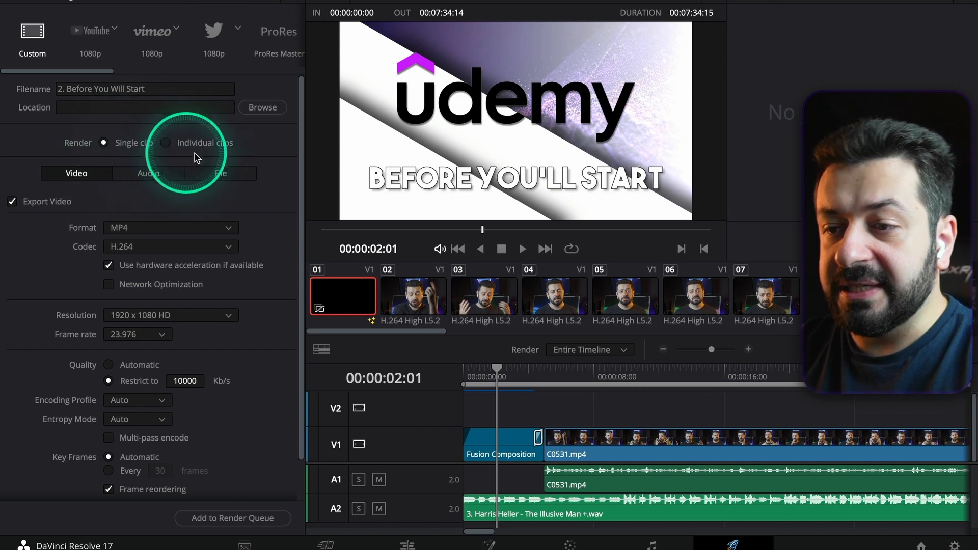
left_click(135, 144)
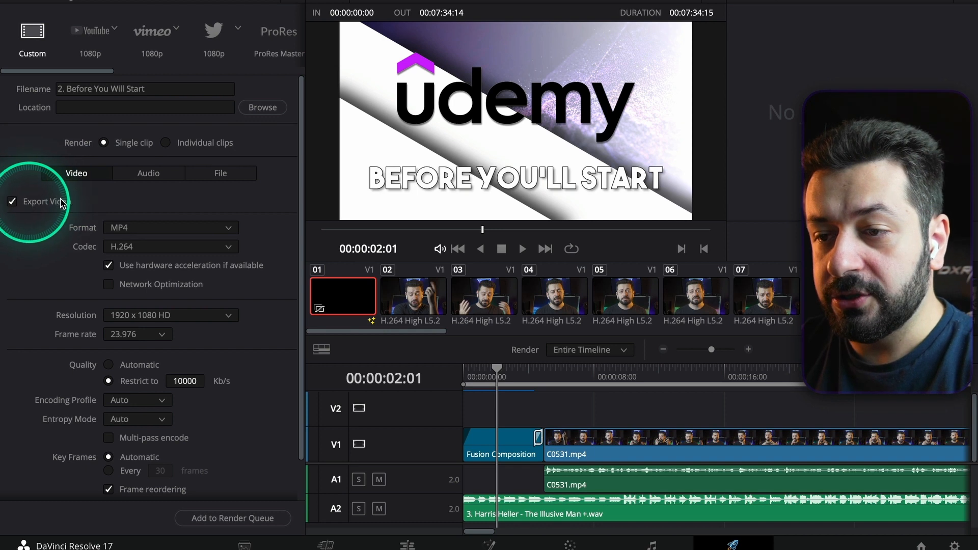
- Look through the audio and file export settings, then return to the video settings
left_click(148, 173)
left_click(223, 174)
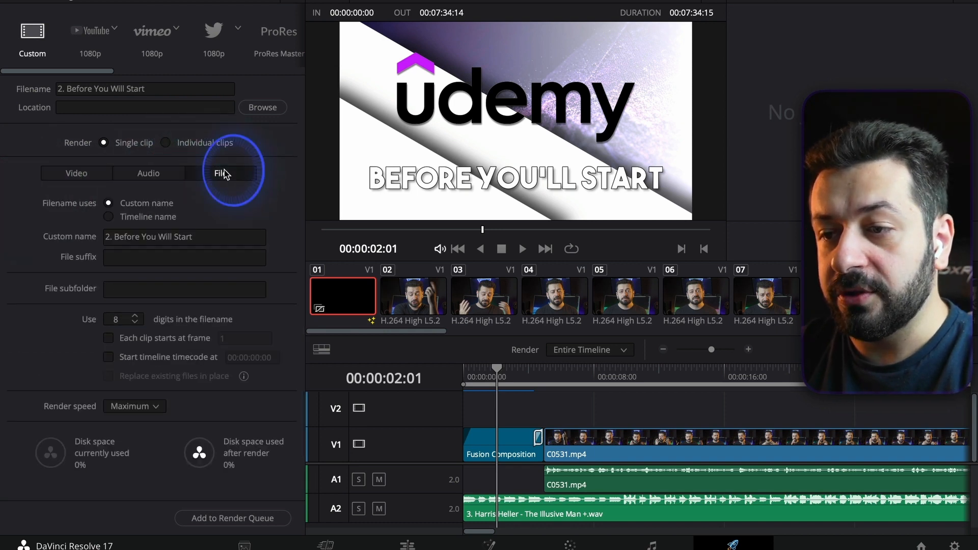
left_click(76, 173)
left_click(168, 177)
left_click(189, 180)
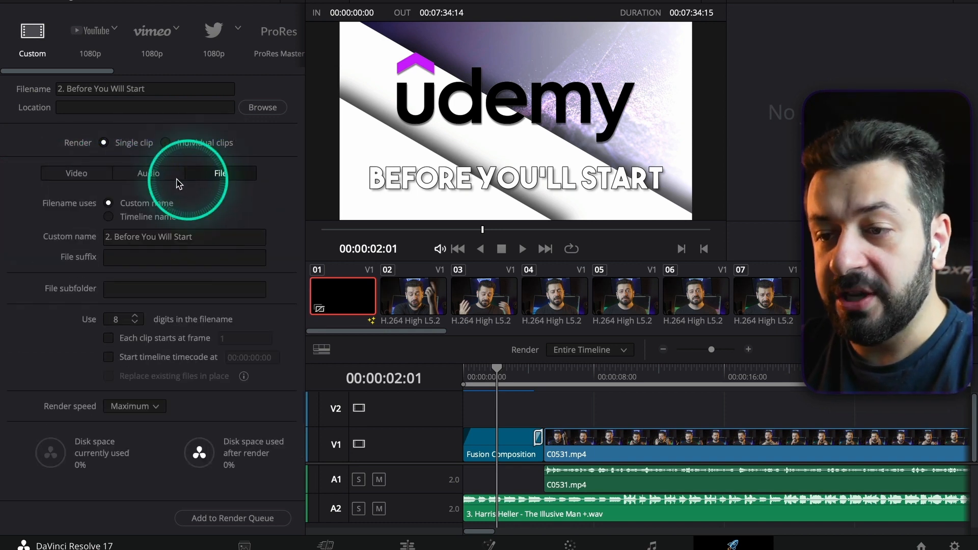
left_click(78, 173)
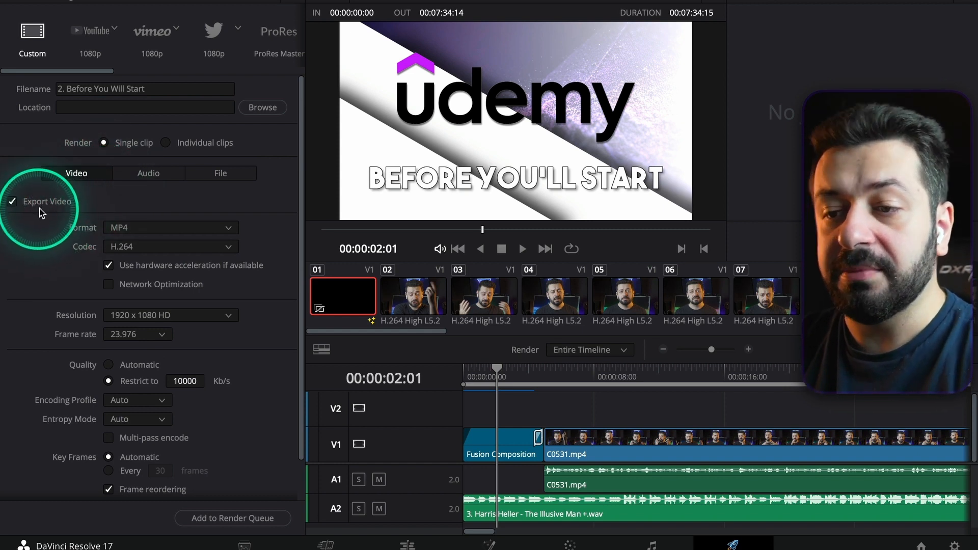
- Set the video export format to QuickTime
scroll(42, 213, "down", 1)
left_click(181, 192)
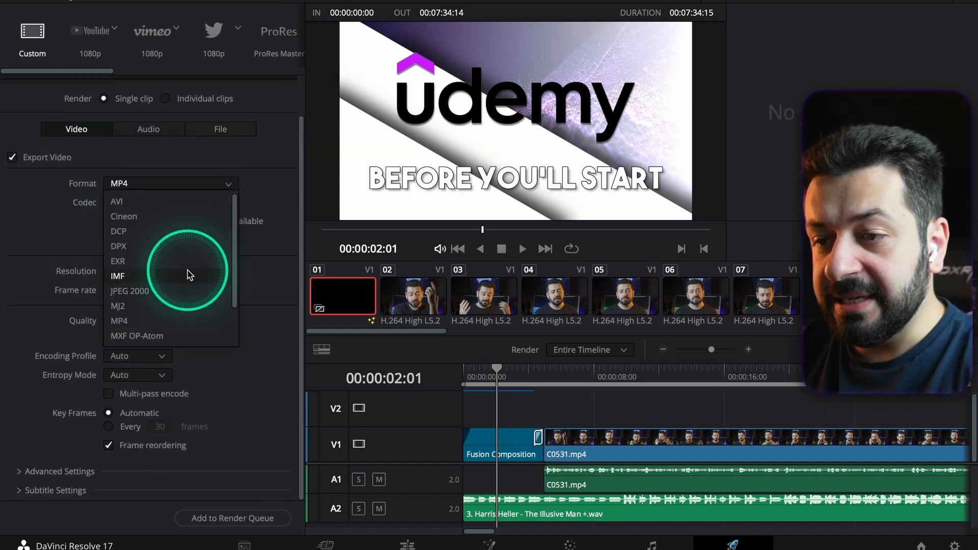
scroll(188, 275, "down", 2)
left_click(142, 322)
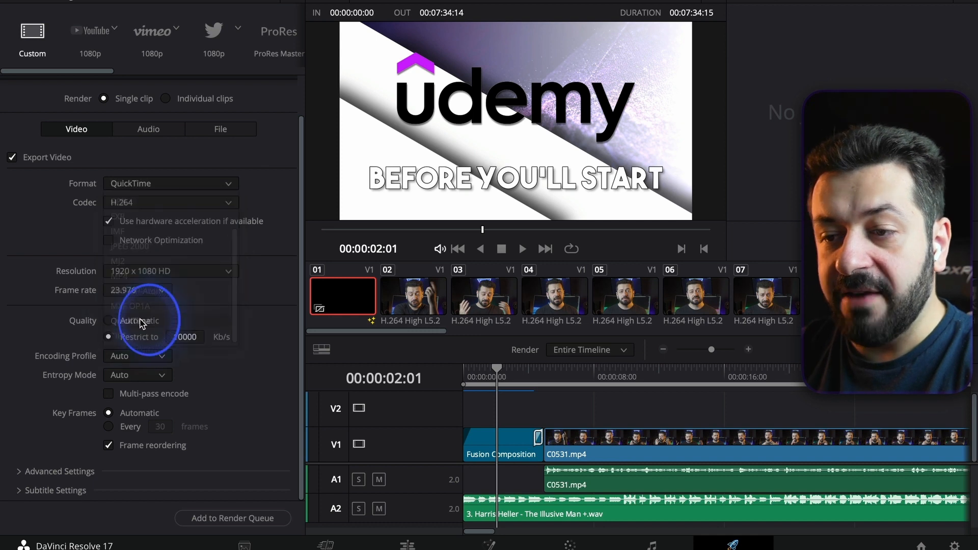
- Set the video export format to MP4 with the H.264 codec
left_click(130, 185)
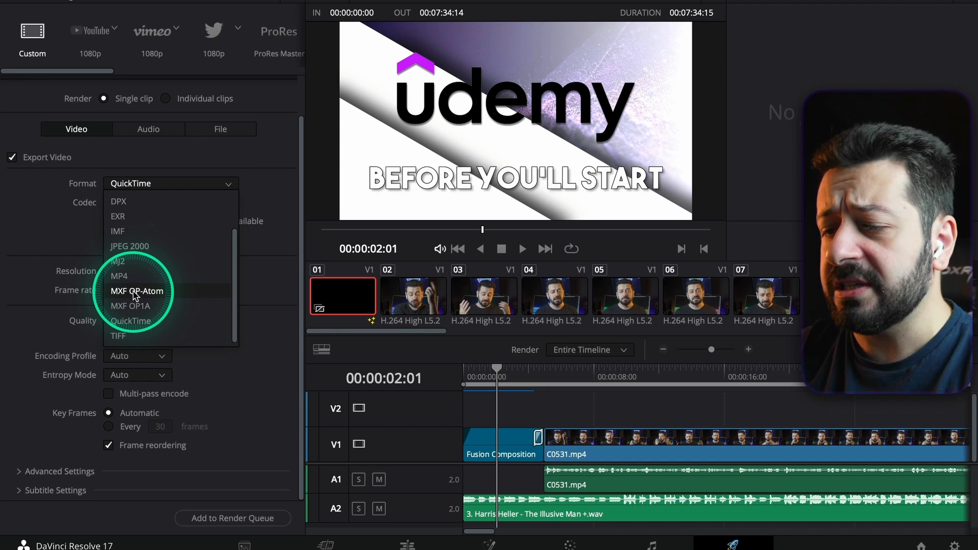
left_click(135, 276)
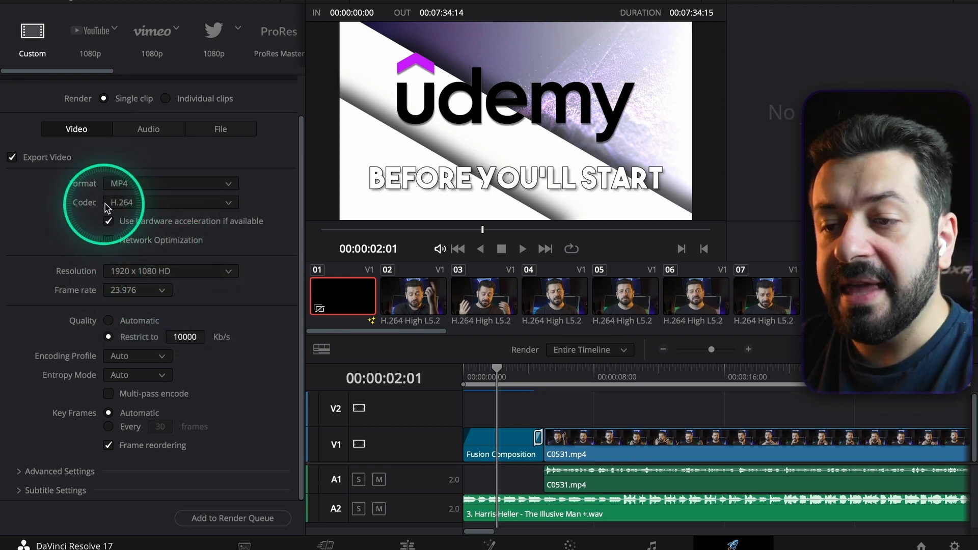
left_click(124, 207)
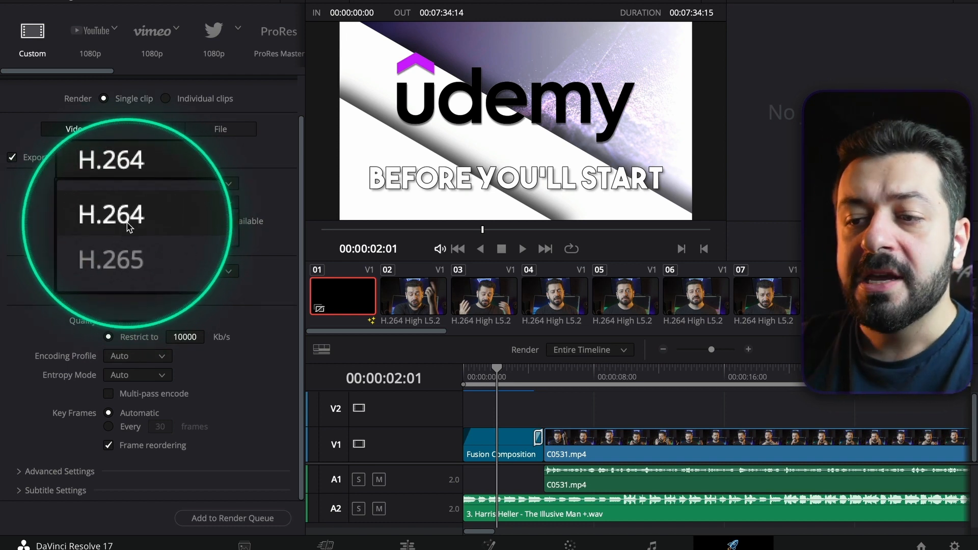
left_click(118, 223)
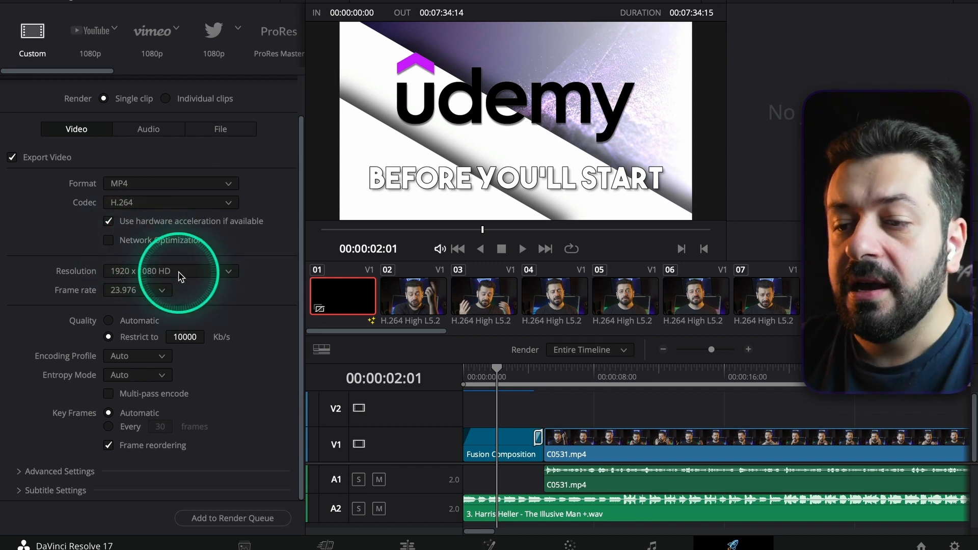
- Set the export resolution to 1920 x 1080 HD and the frame rate to 24
left_click(163, 271)
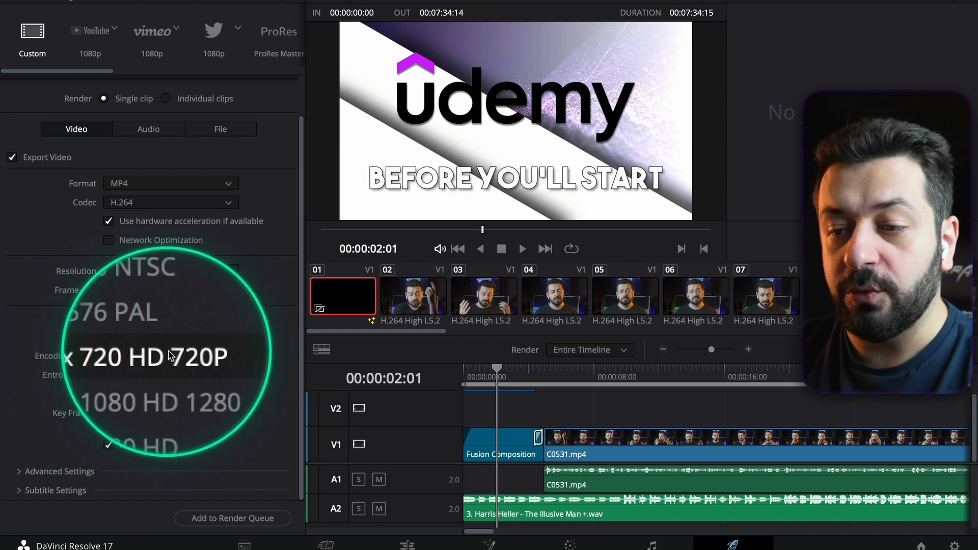
left_click(126, 392)
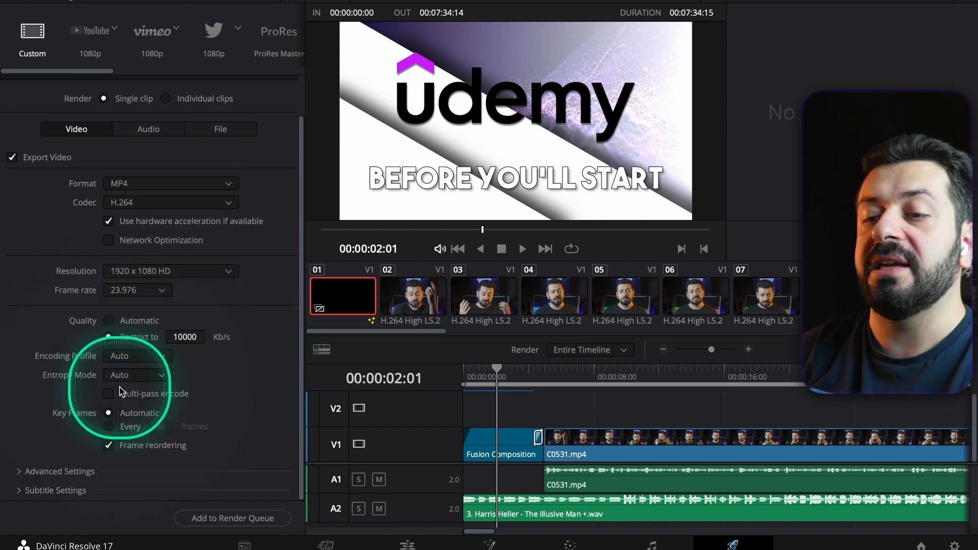
left_click(142, 298)
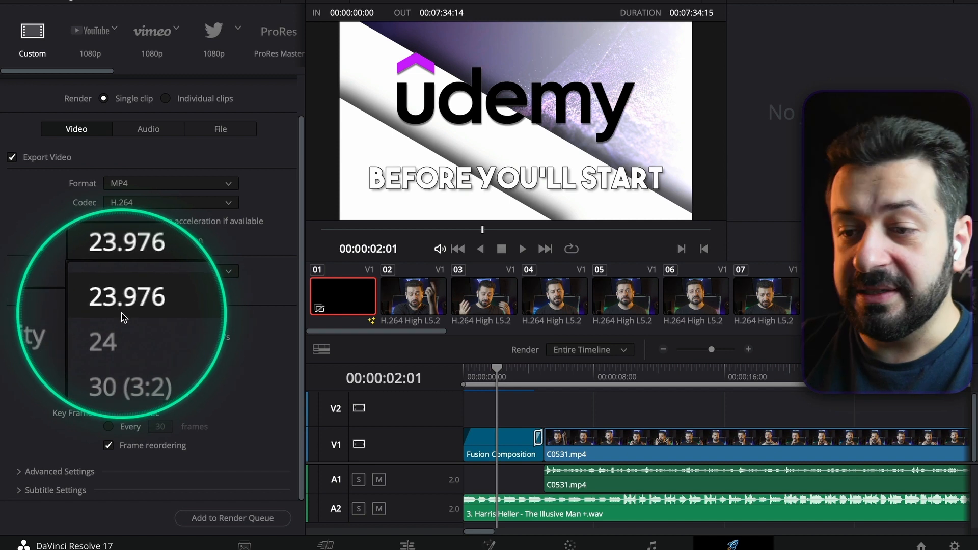
left_click(131, 298)
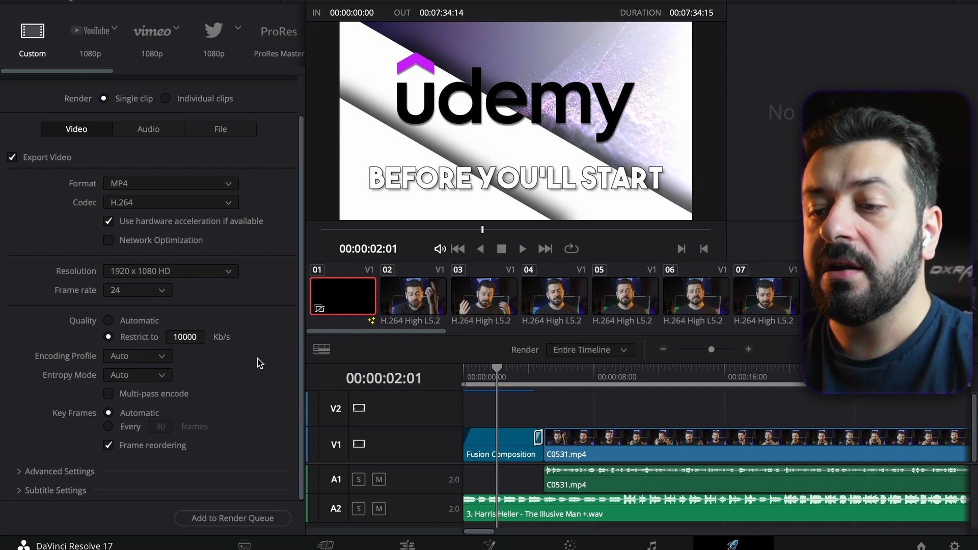
- Restrict the video quality to 10000 Kb/s, keeping the encoding profile and entropy mode on Auto
left_click(109, 320)
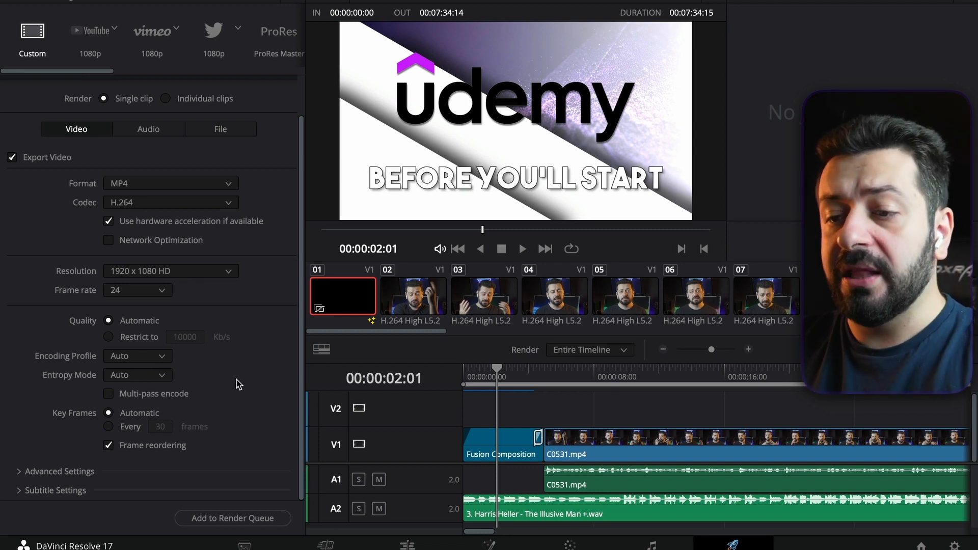
left_click(109, 337)
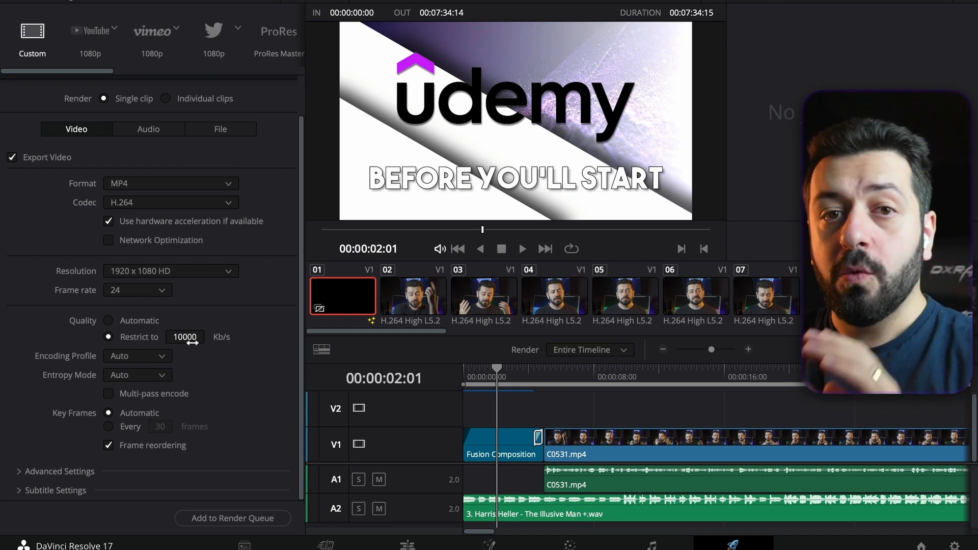
left_click(140, 355)
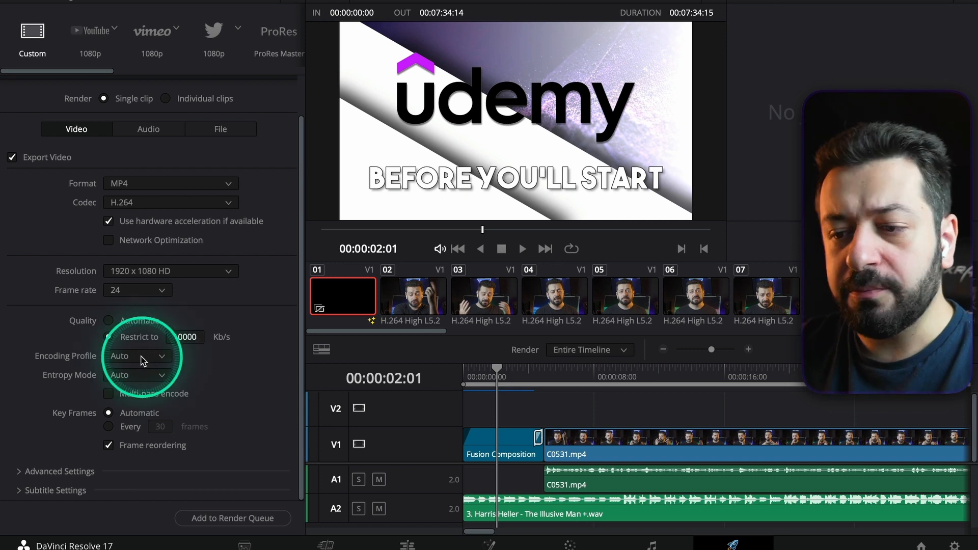
left_click(133, 376)
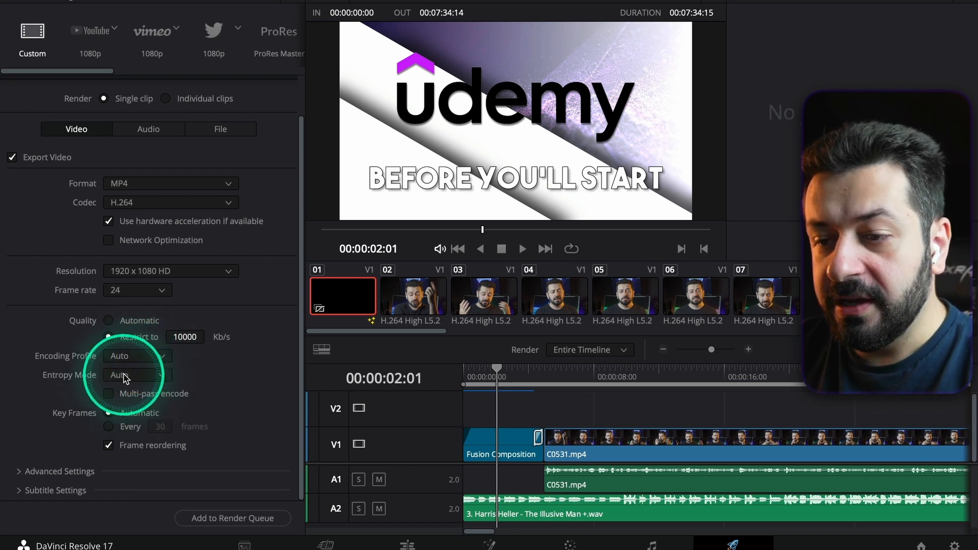
left_click(208, 381)
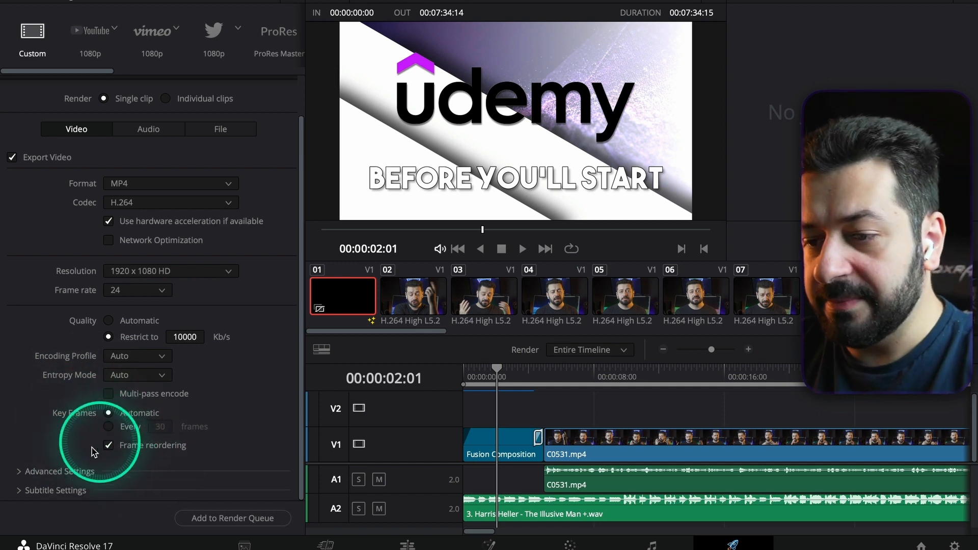
- Examine the advanced video settings and subtitle export options, including pixel aspect ratio, data levels, color space and re-encode options
left_click(66, 471)
scroll(66, 474, "down", 5)
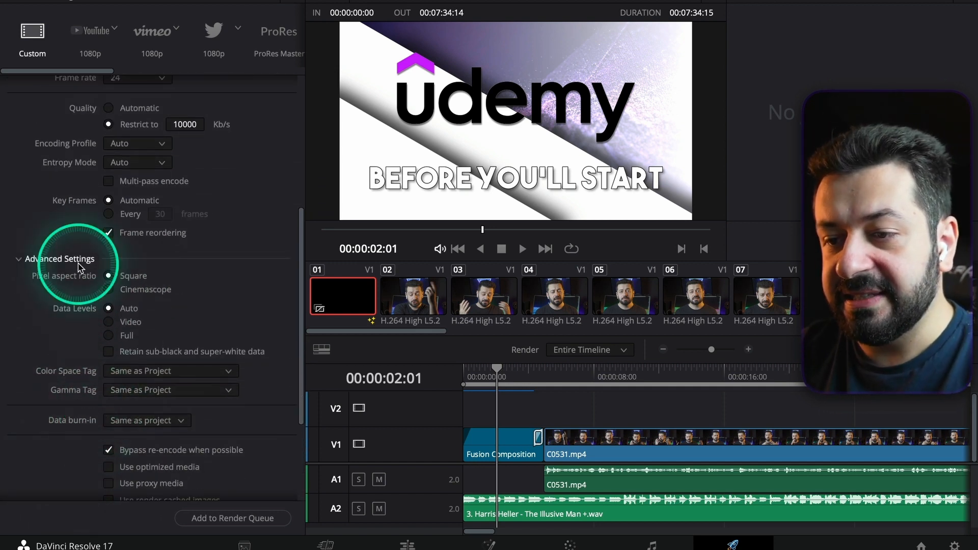
scroll(77, 268, "down", 3)
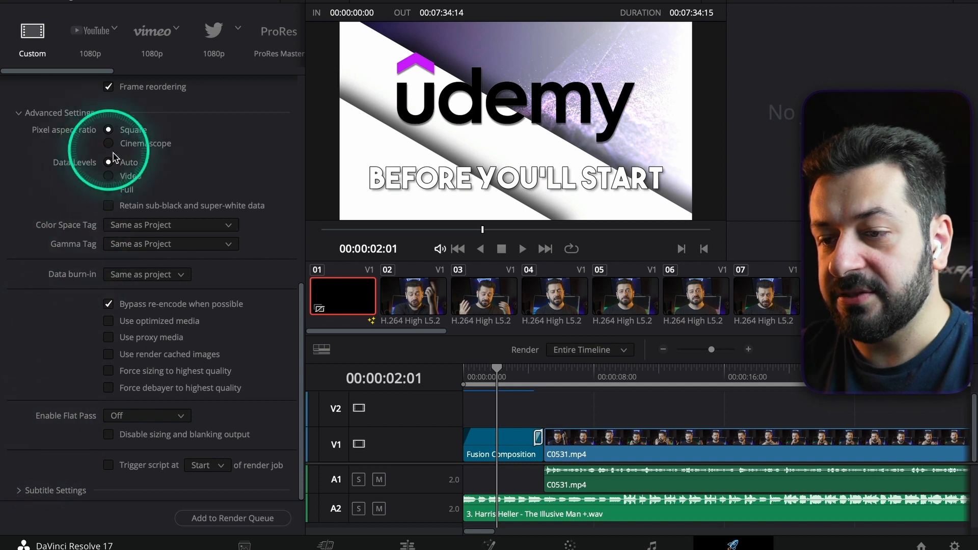
left_click(48, 490)
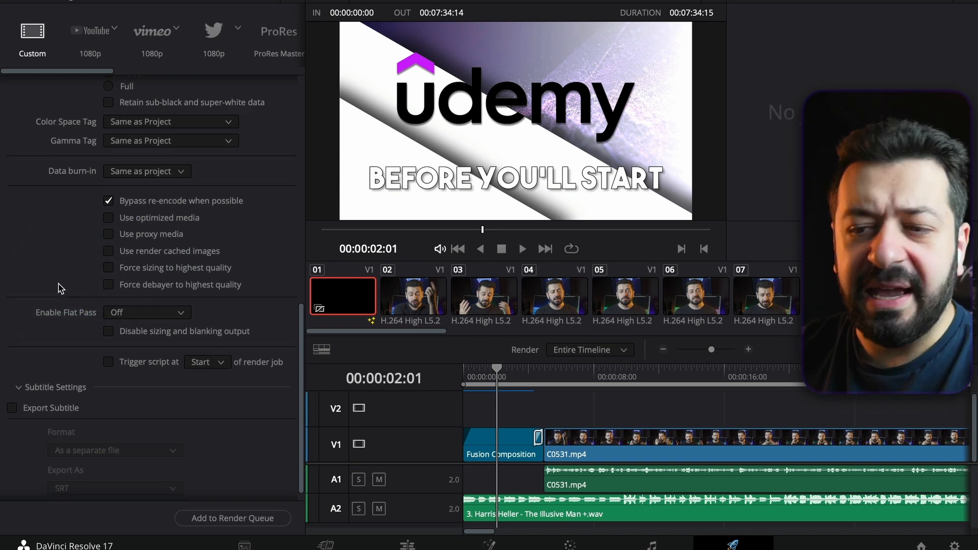
scroll(59, 288, "down", 1)
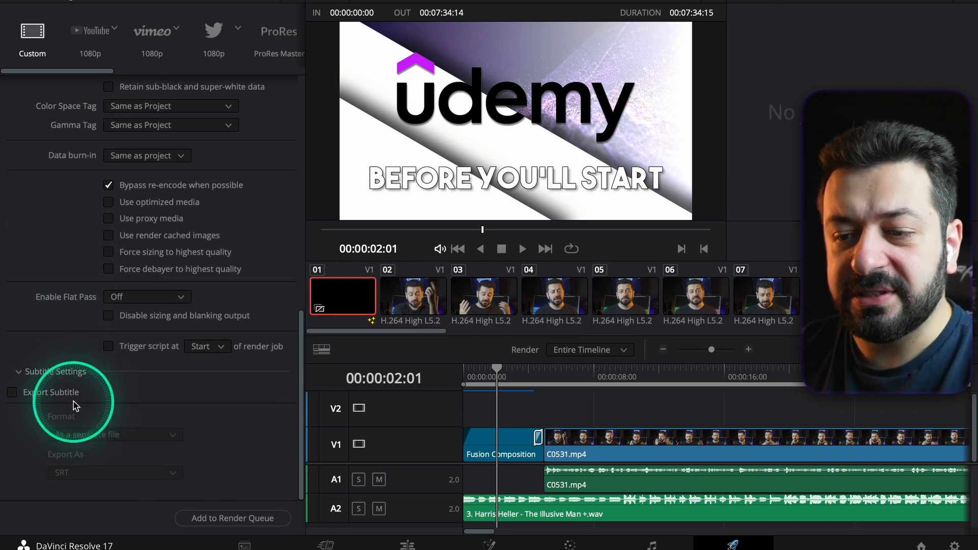
scroll(77, 283, "up", 10)
scroll(62, 288, "down", 10)
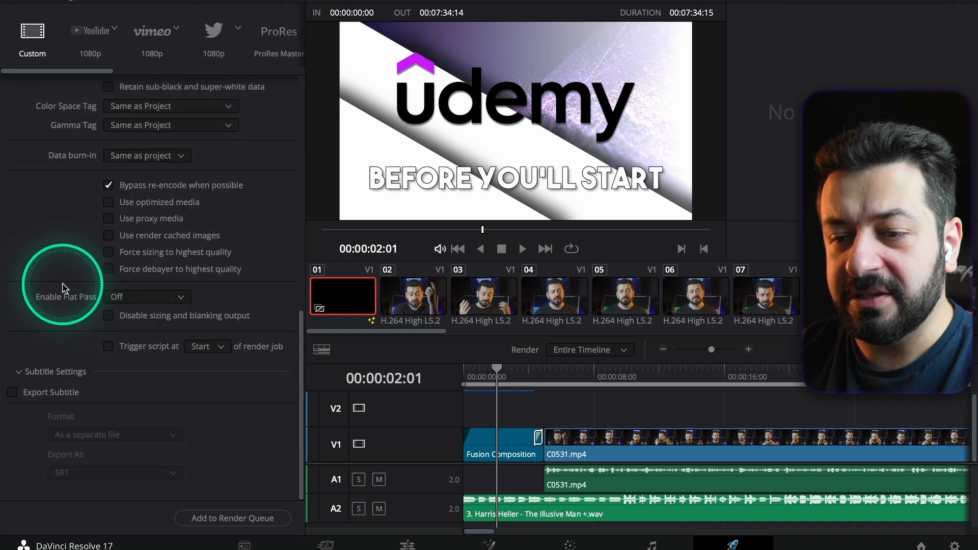
scroll(33, 285, "up", 6)
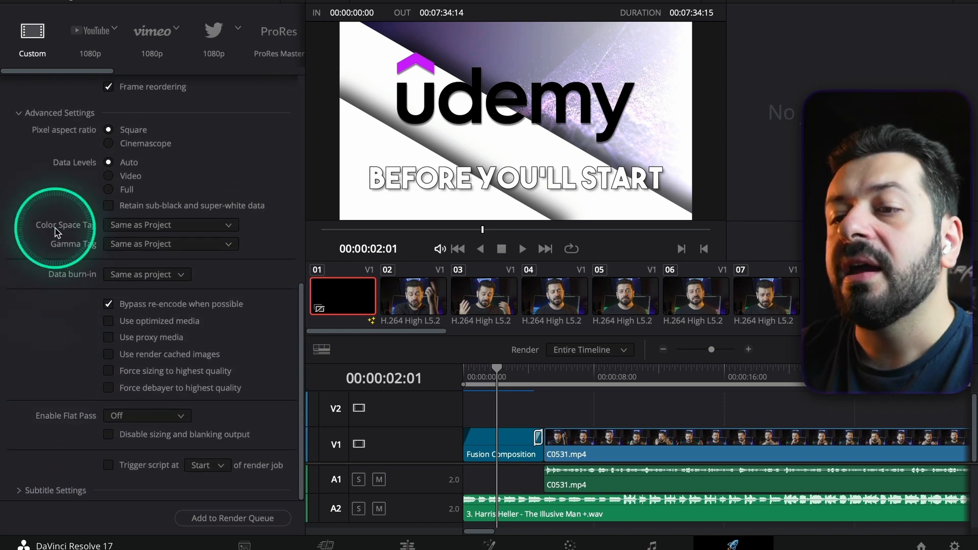
scroll(59, 270, "up", 1)
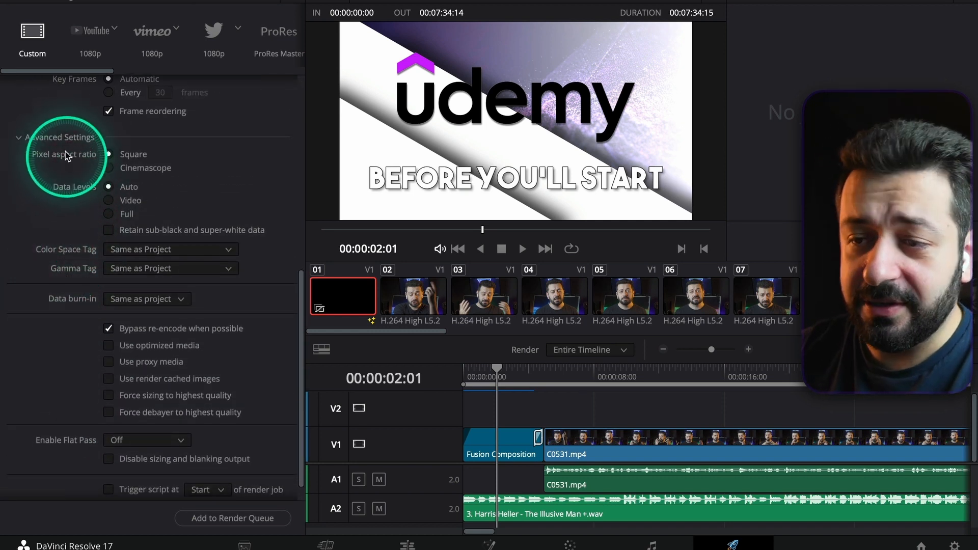
left_click(65, 140)
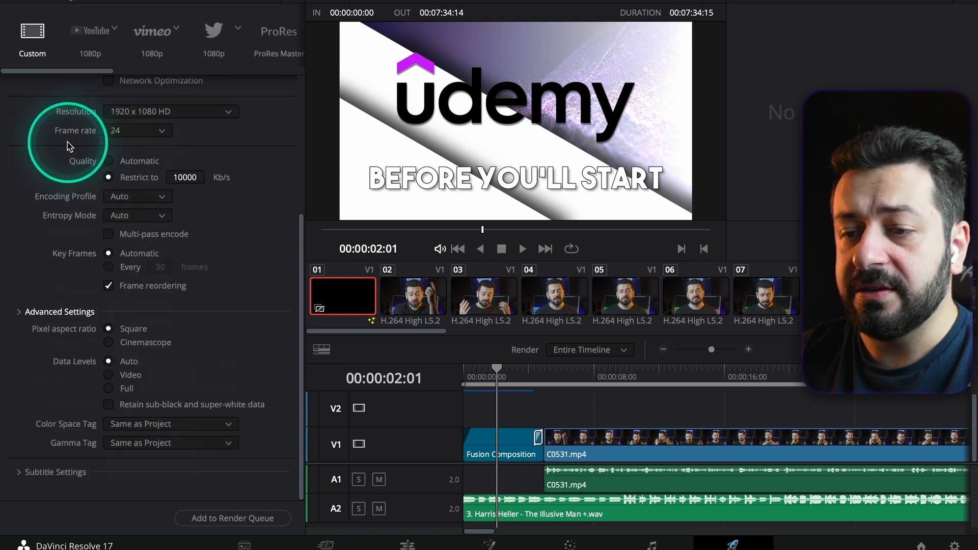
scroll(91, 377, "up", 2)
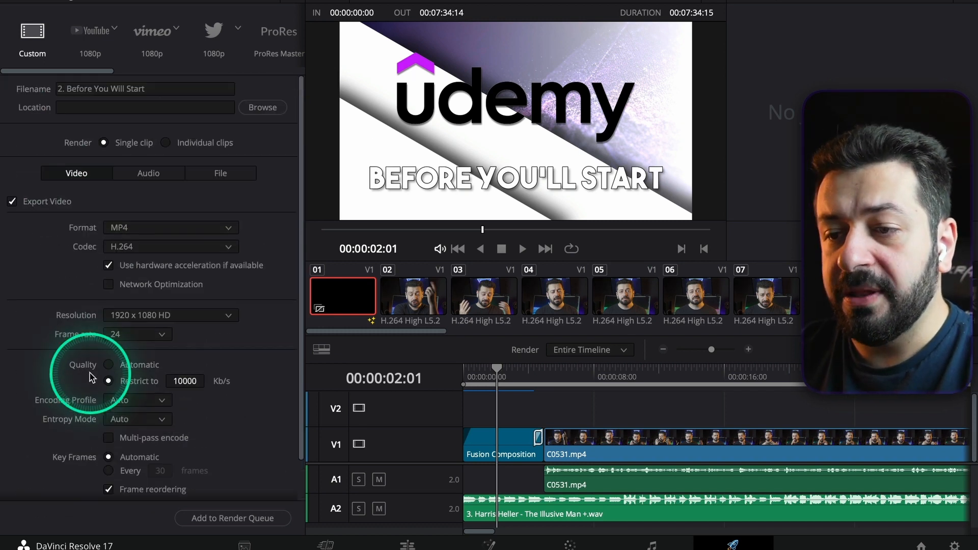
- Review the audio export settings, keeping the AAC codec and the Same as Project sample rate
left_click(148, 176)
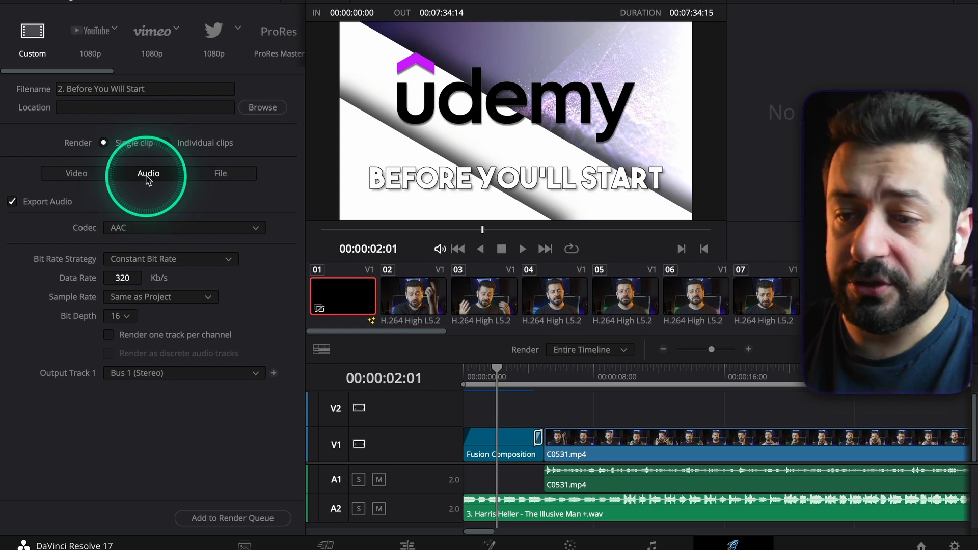
left_click(121, 229)
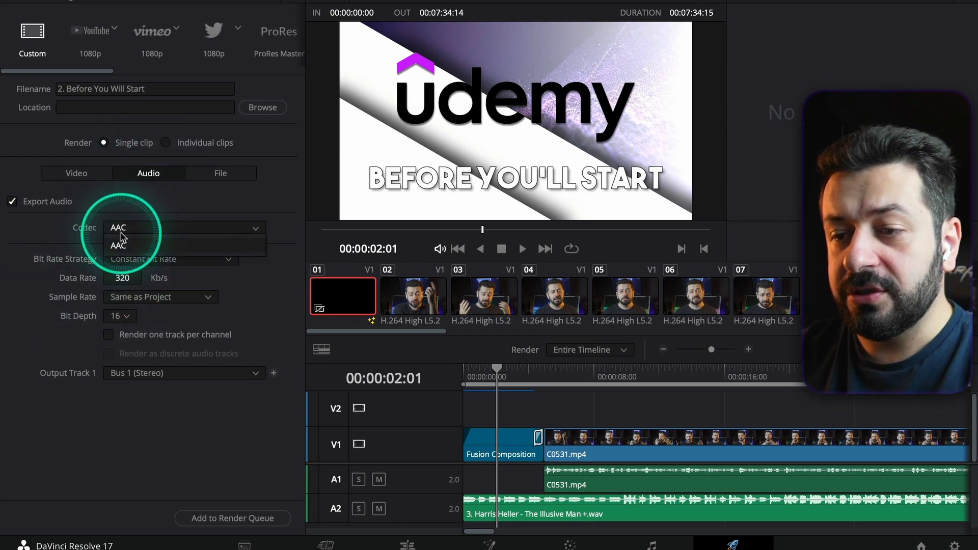
left_click(159, 231)
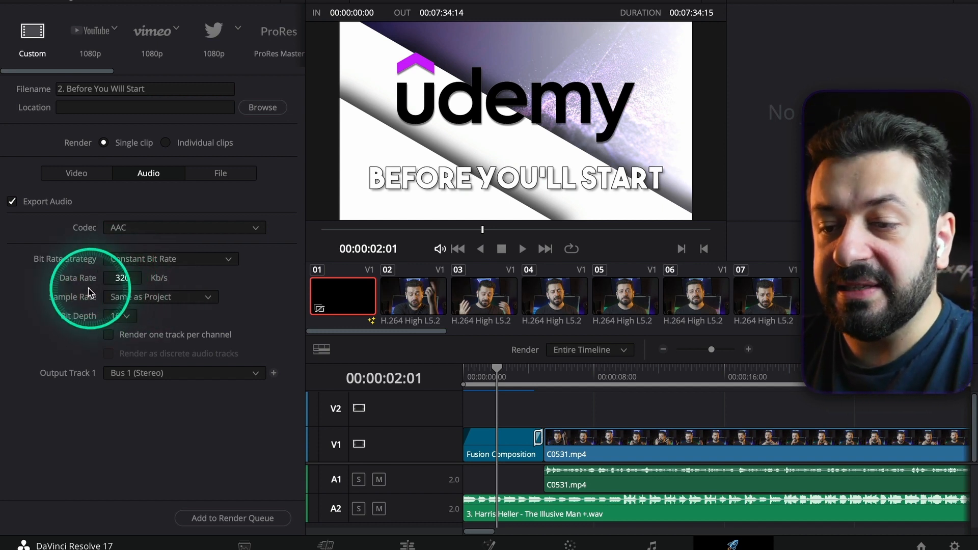
left_click(148, 297)
left_click(147, 305)
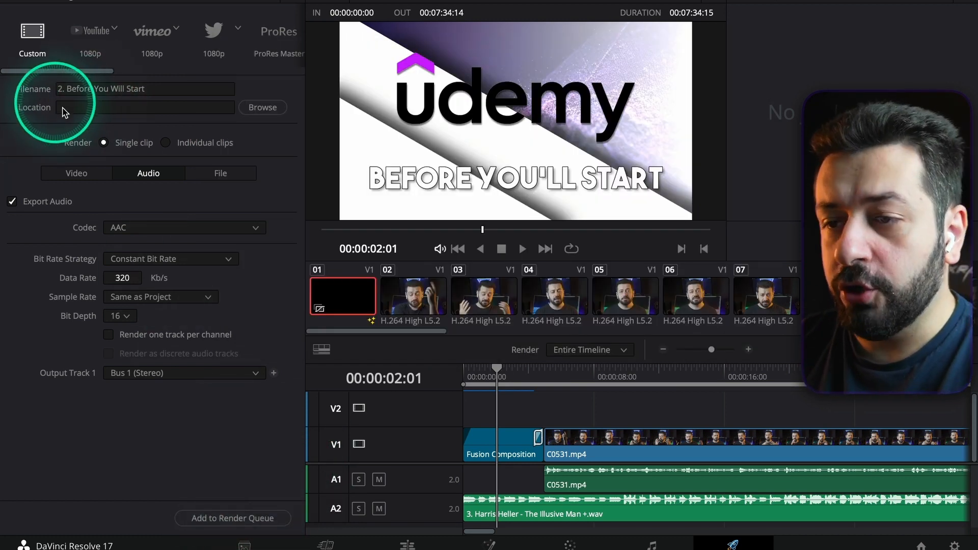
- Set the render location to the Udemy Course folder under /Volumes/Samsung_T5/Renders/Courses
left_click(260, 108)
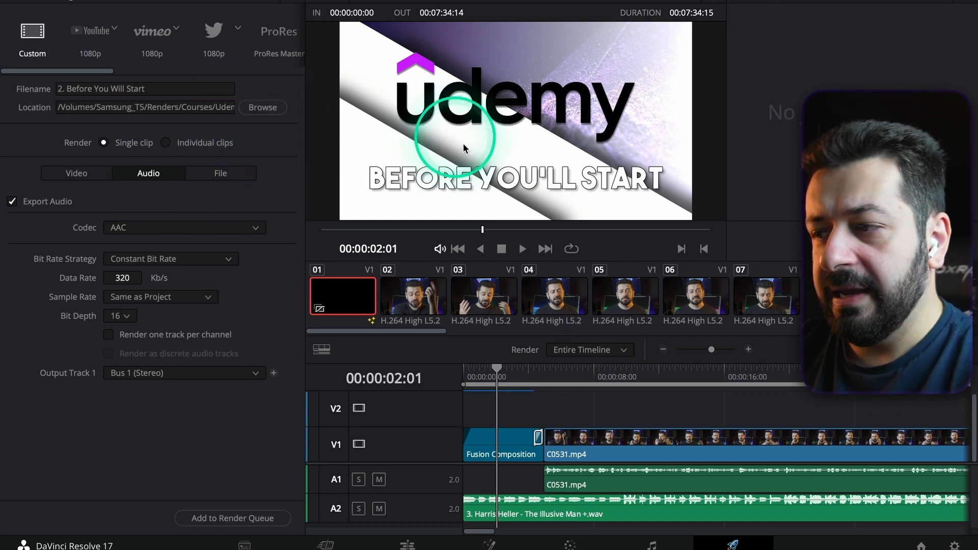
- Add the configured video export to the render queue and try selecting its job
left_click(209, 518)
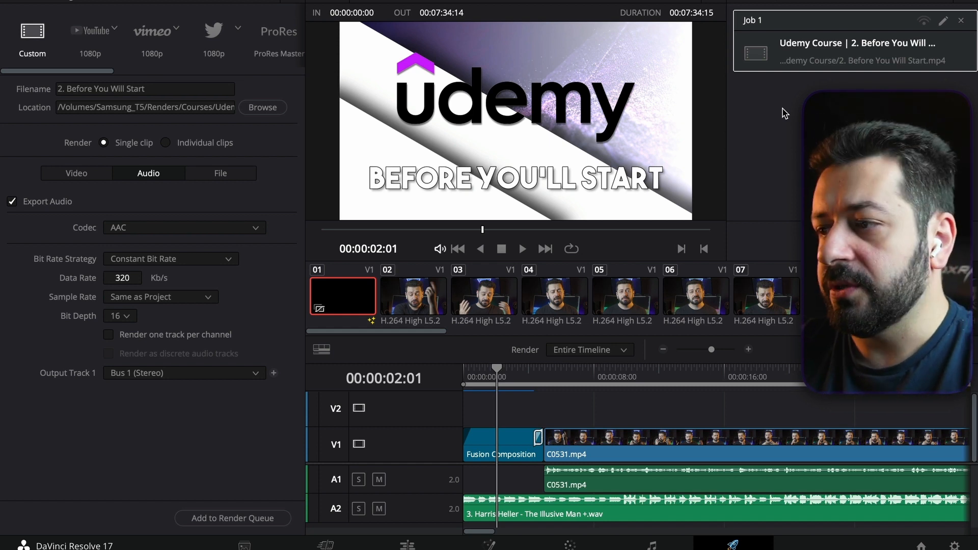
left_click(773, 90)
left_click(780, 59)
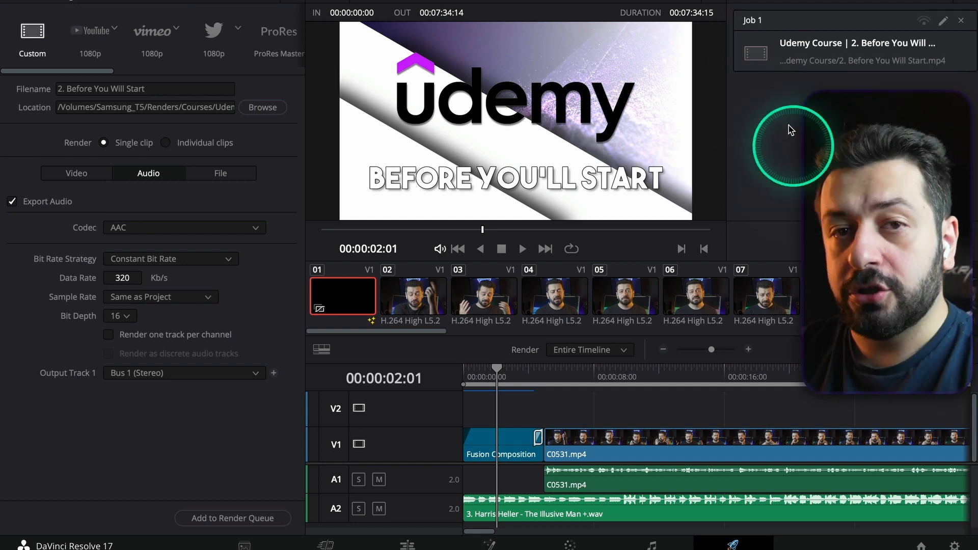
- Add a second export job to the render queue, select Job 1 and Job 2 together, and clear the selection
left_click(233, 518)
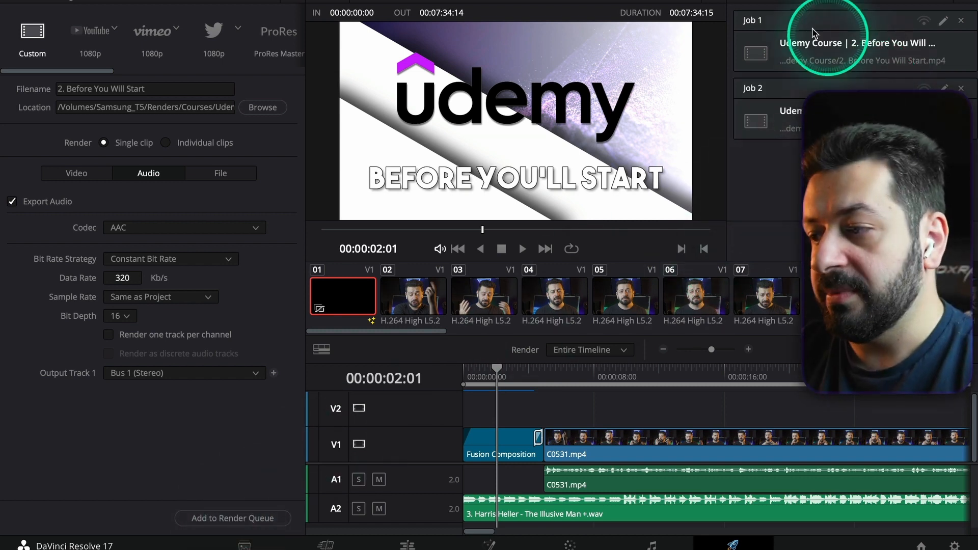
left_click(786, 35)
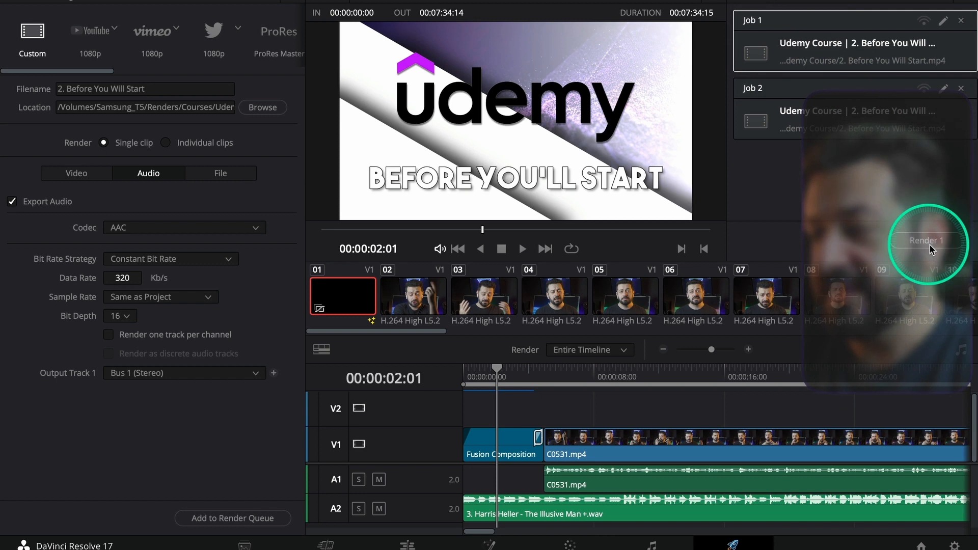
left_click(772, 106)
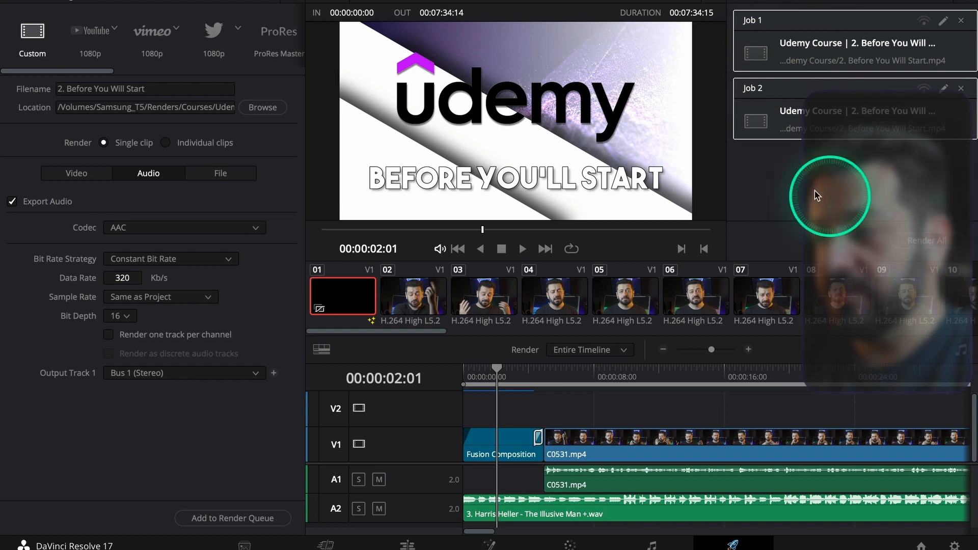
left_click(772, 188)
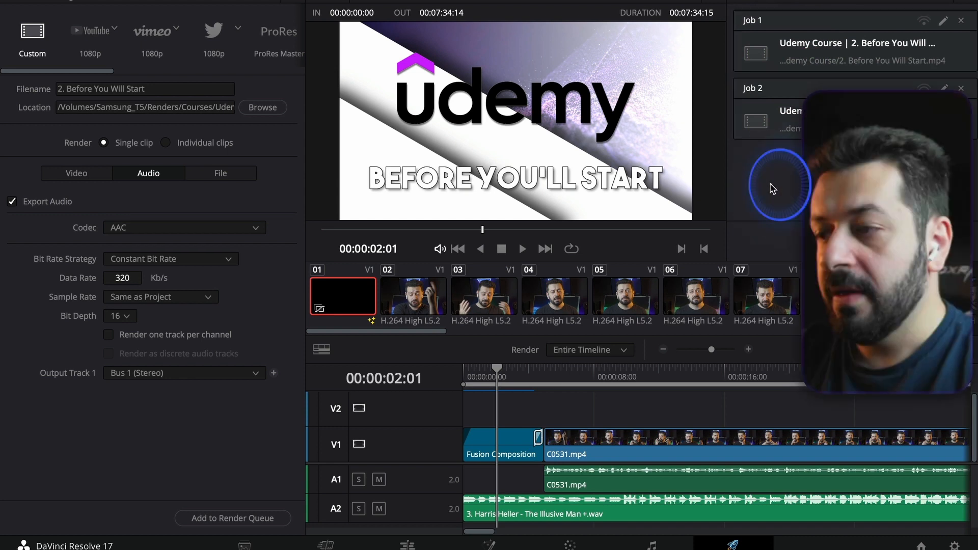
- Add a third export job to the queue, select only Job 2 and Job 3, and clear the selection
left_click(246, 518)
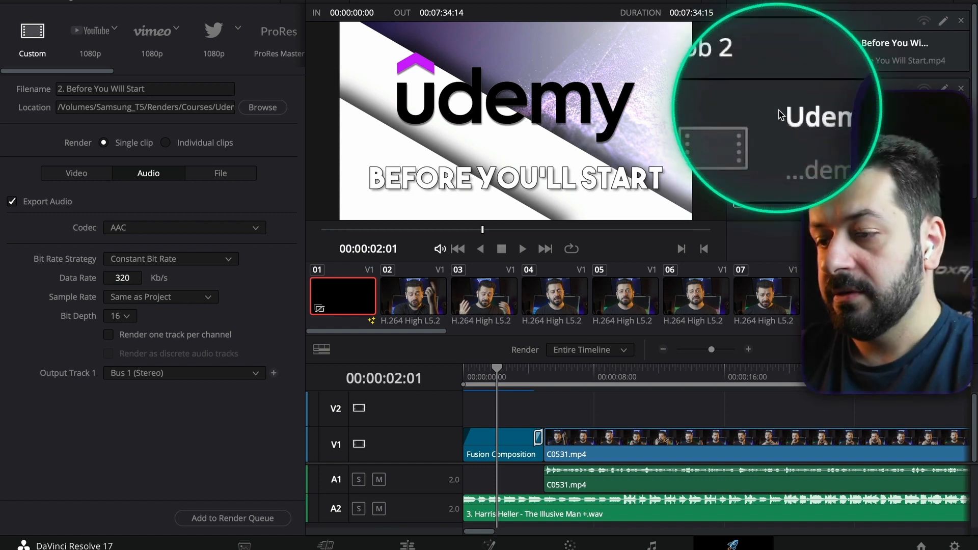
left_click(776, 118, "super")
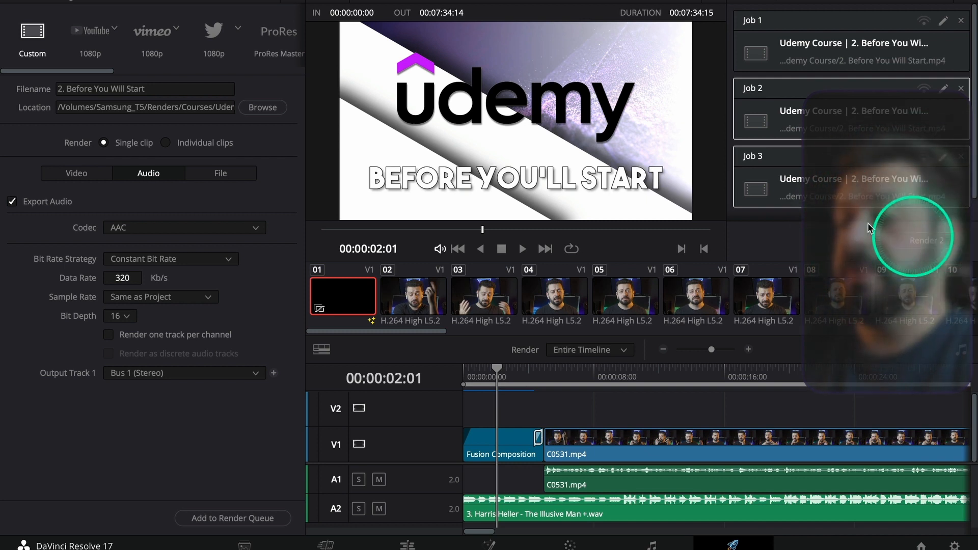
left_click(768, 220)
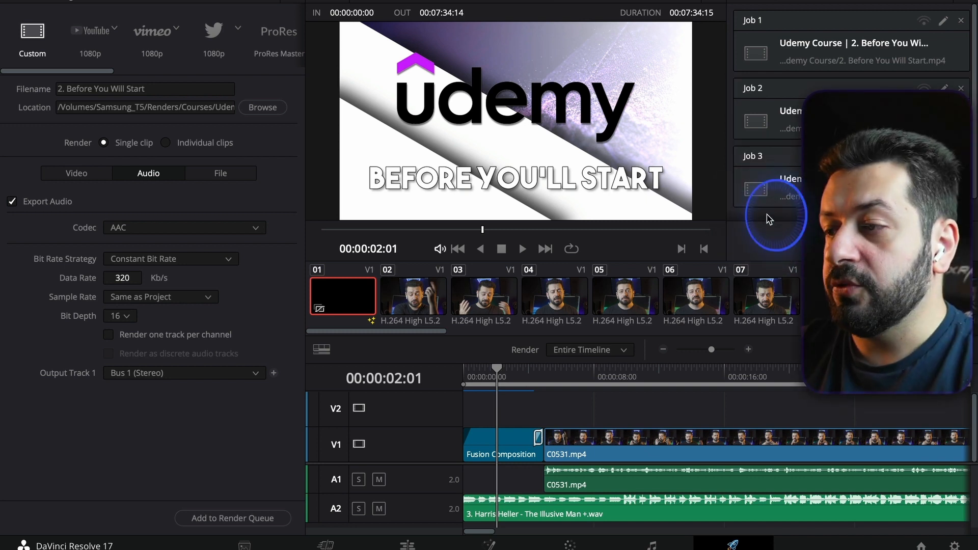
- Remove all three jobs from the render queue
left_click(961, 21)
left_click(961, 21)
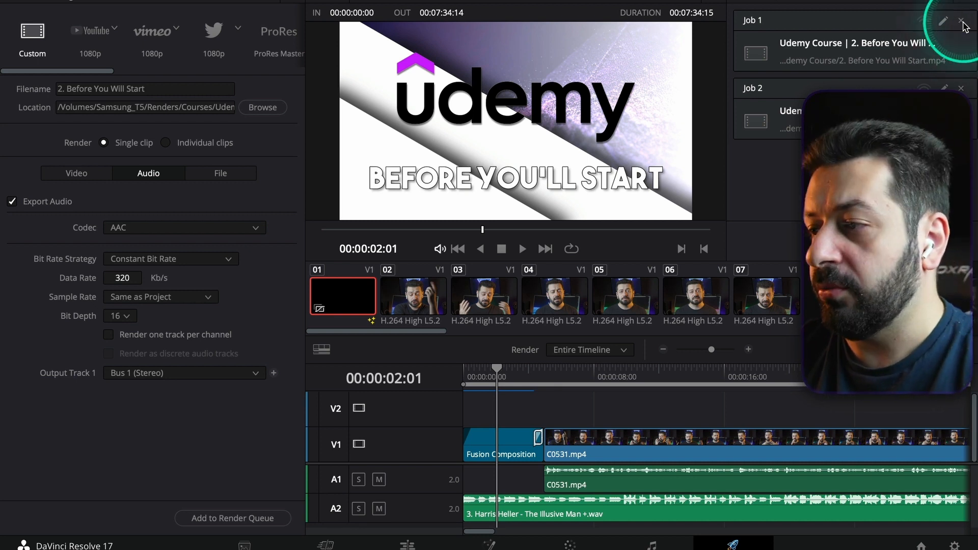
left_click(961, 21)
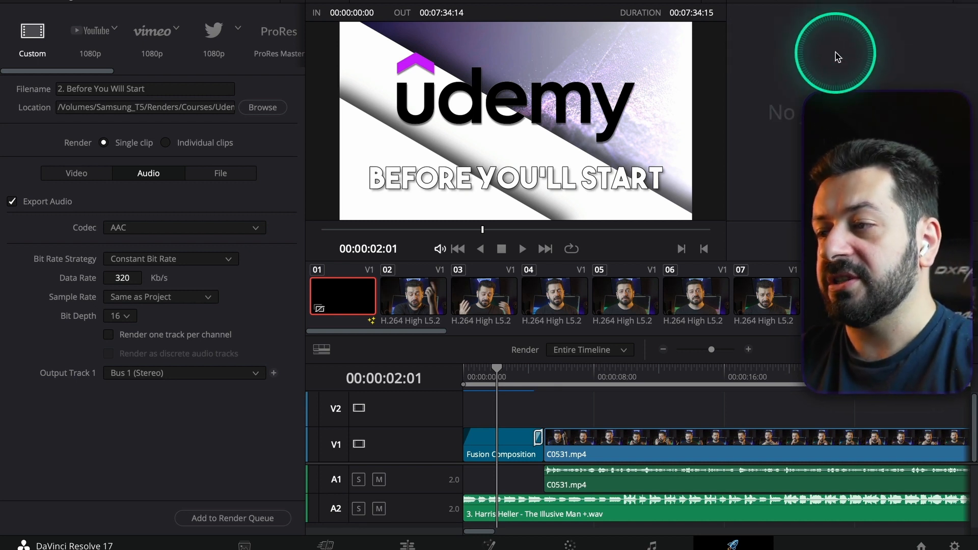